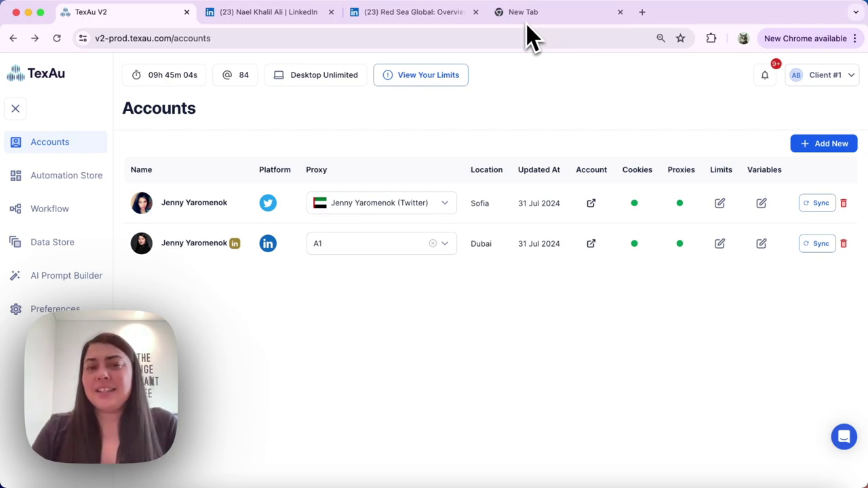
# Step: Rename the workflow's sticky-note title to 'Workflow 1' and save it
pyautogui.click(51, 211)
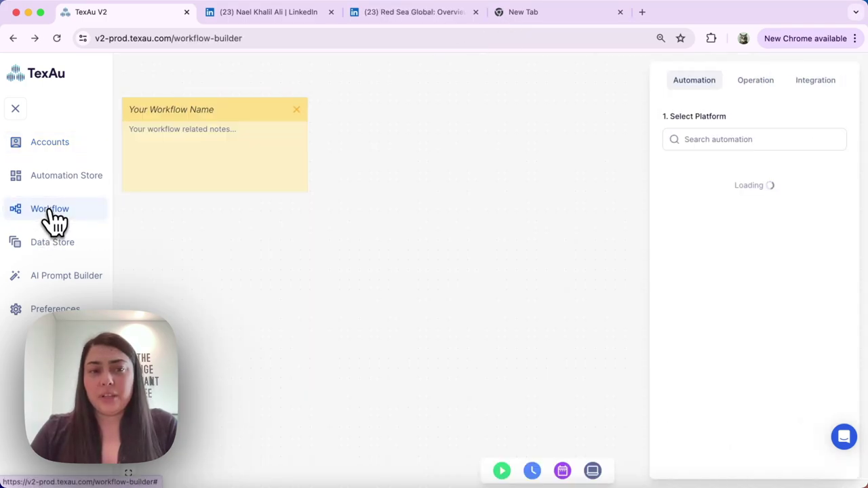
pyautogui.click(175, 109)
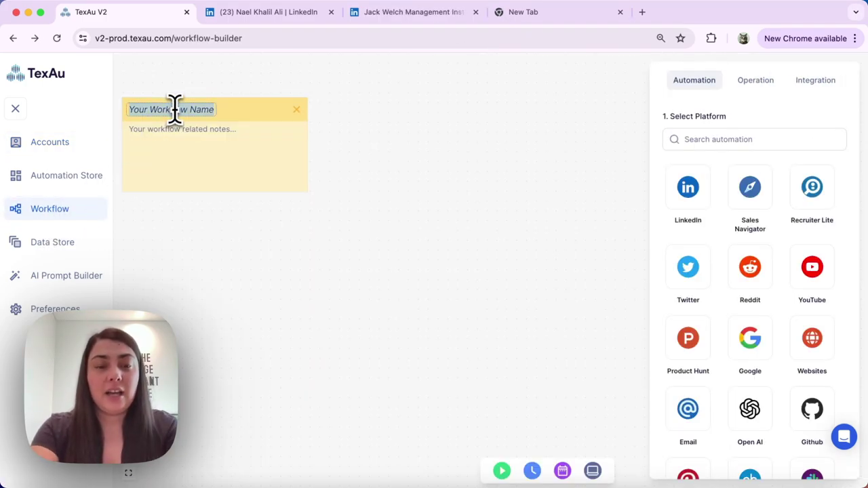
pyautogui.write('Workflow')
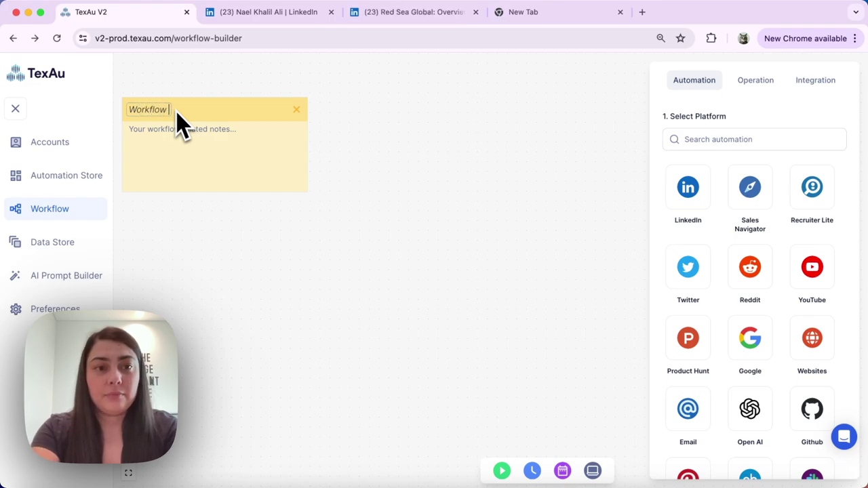
pyautogui.click(221, 259)
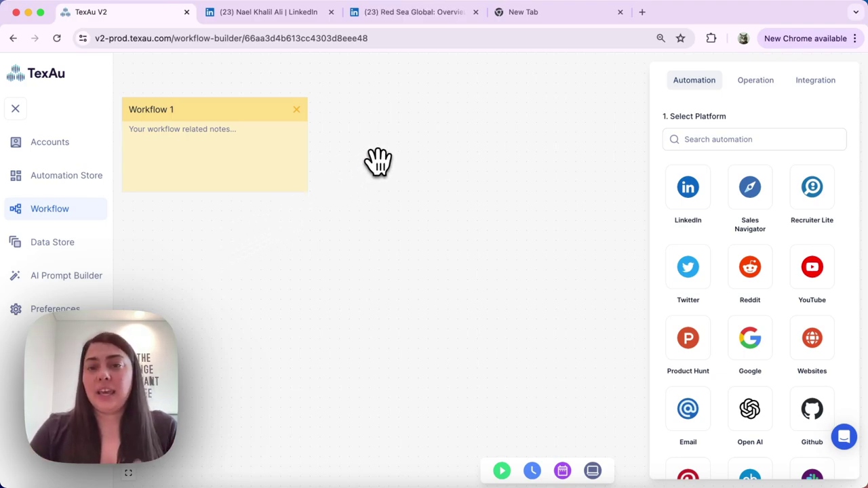
# Step: Add a LinkedIn Scrape Profile node, then connect a Websites Find Company URL node after it
pyautogui.click(691, 217)
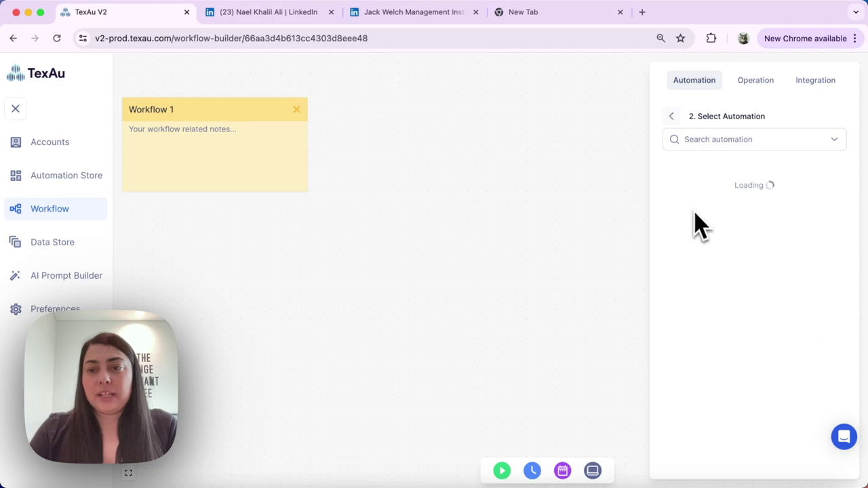
pyautogui.click(749, 208)
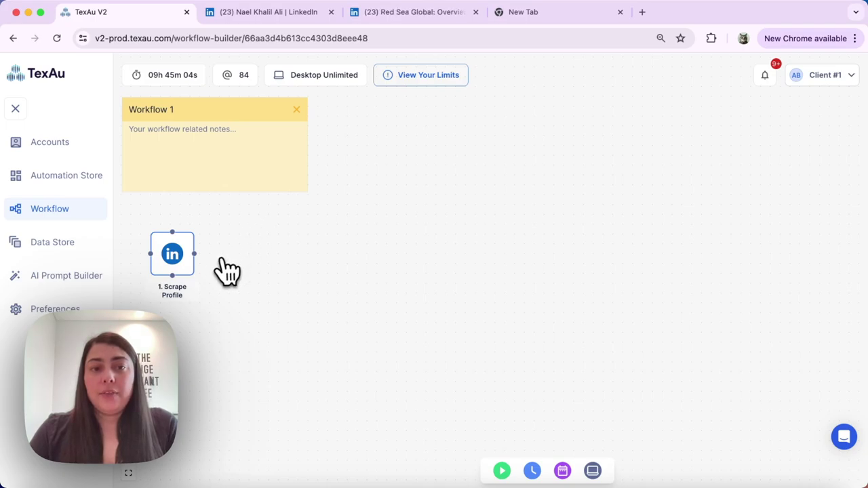
pyautogui.click(194, 254)
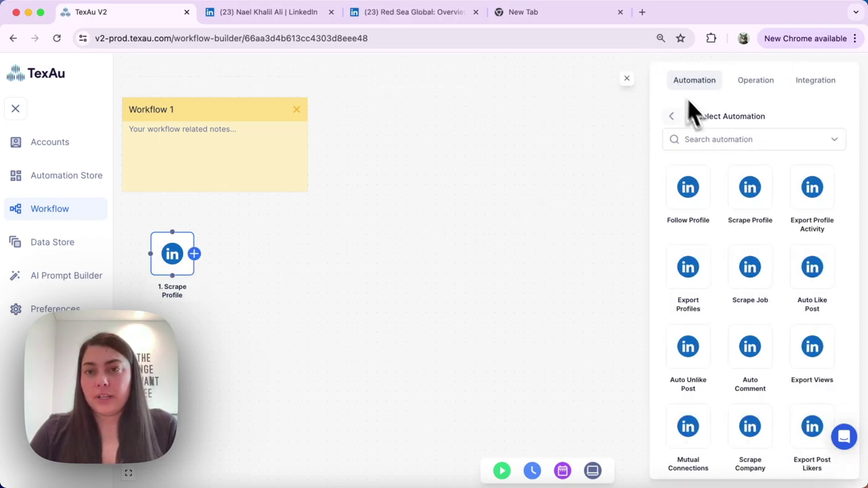
pyautogui.click(672, 118)
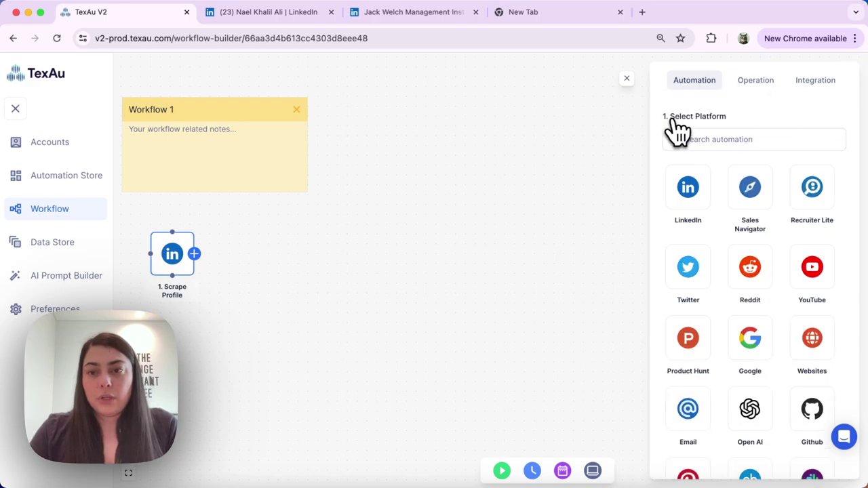
pyautogui.click(815, 352)
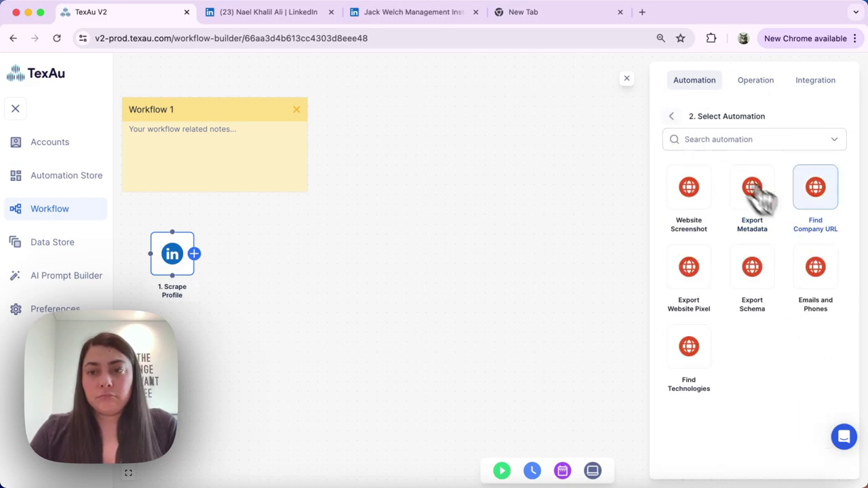
pyautogui.click(820, 214)
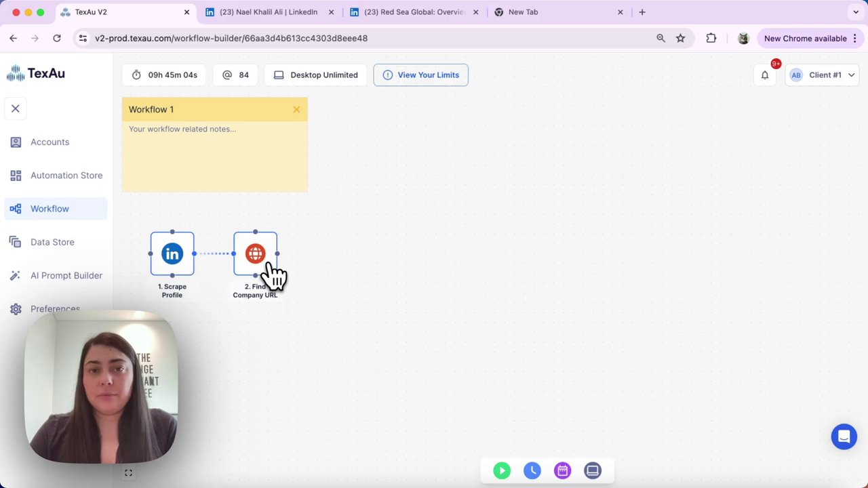
# Step: Add an Email Find Email node as the third step after Find Company URL
pyautogui.moveTo(284, 272)
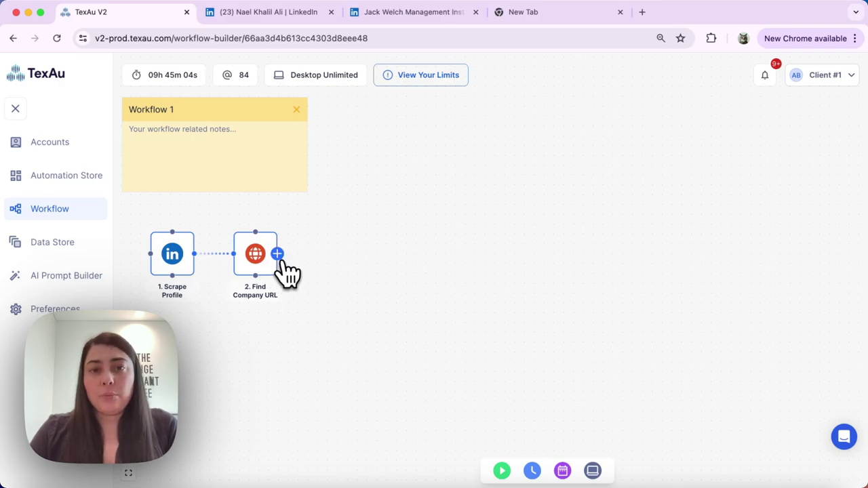
pyautogui.click(283, 263)
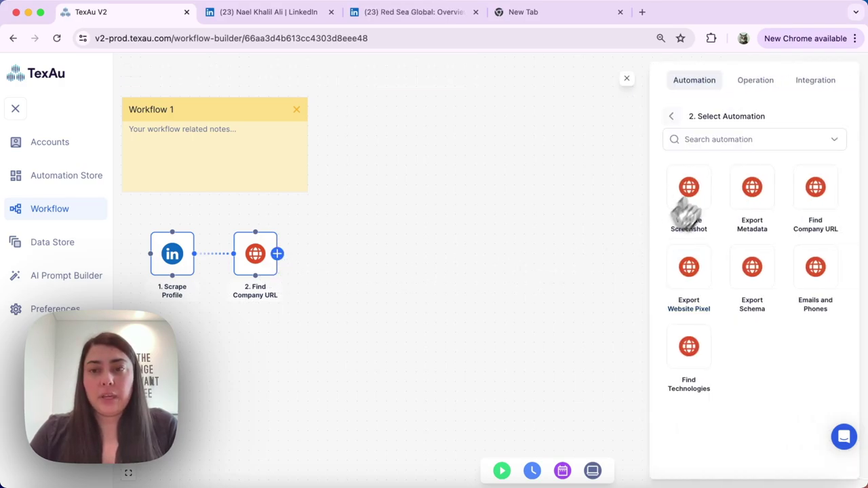
pyautogui.click(671, 116)
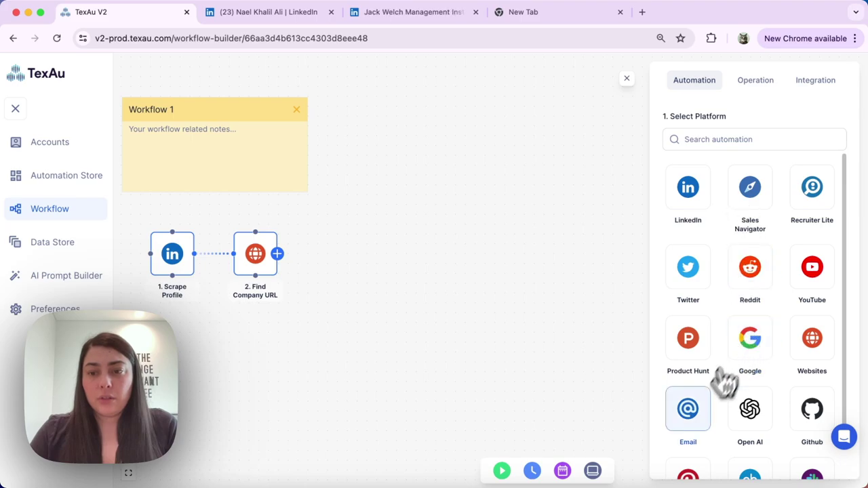
pyautogui.click(699, 415)
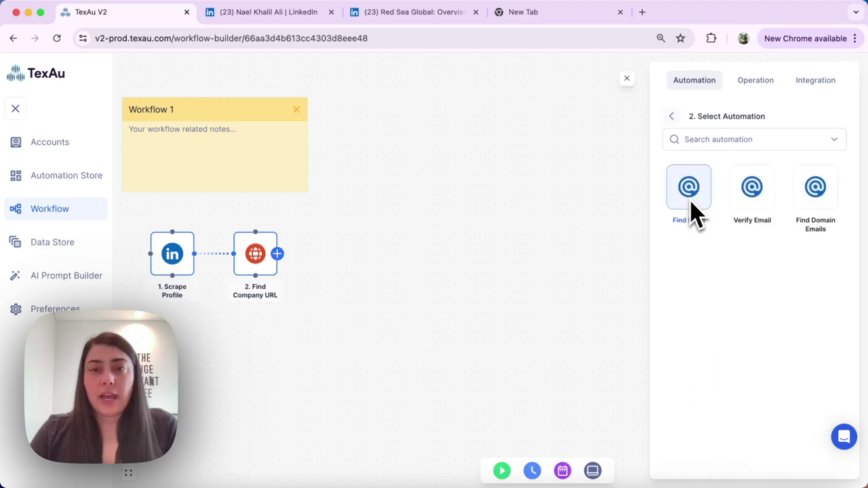
pyautogui.click(695, 197)
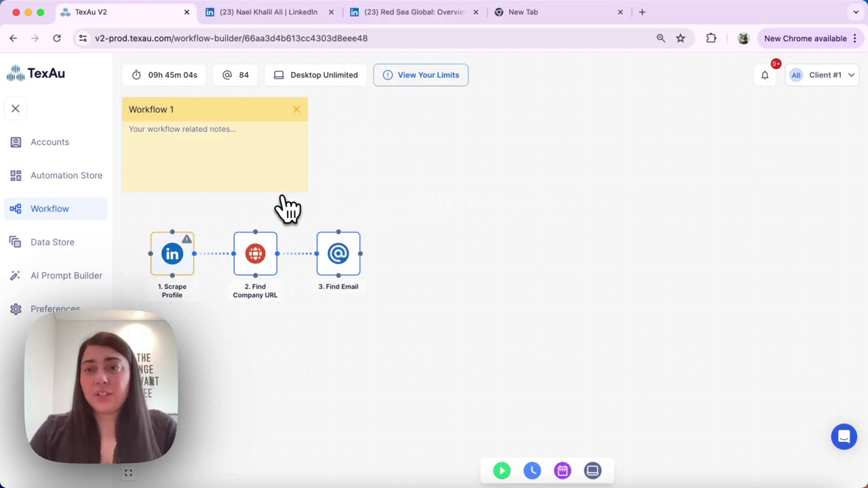
# Step: Copy the LinkedIn profile page's URL into Scrape Profile's Profile URL field
pyautogui.click(174, 271)
pyautogui.click(268, 11)
pyautogui.click(245, 36)
pyautogui.rightClick(210, 38)
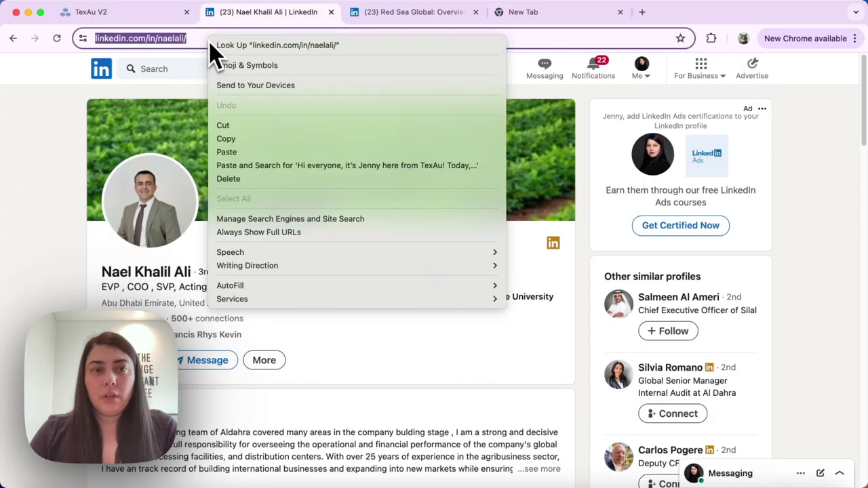
pyautogui.click(236, 139)
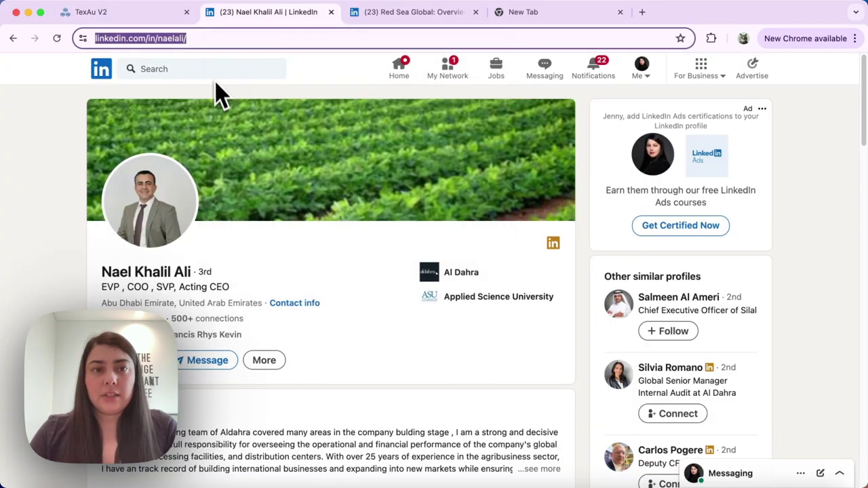
pyautogui.click(133, 14)
pyautogui.rightClick(290, 281)
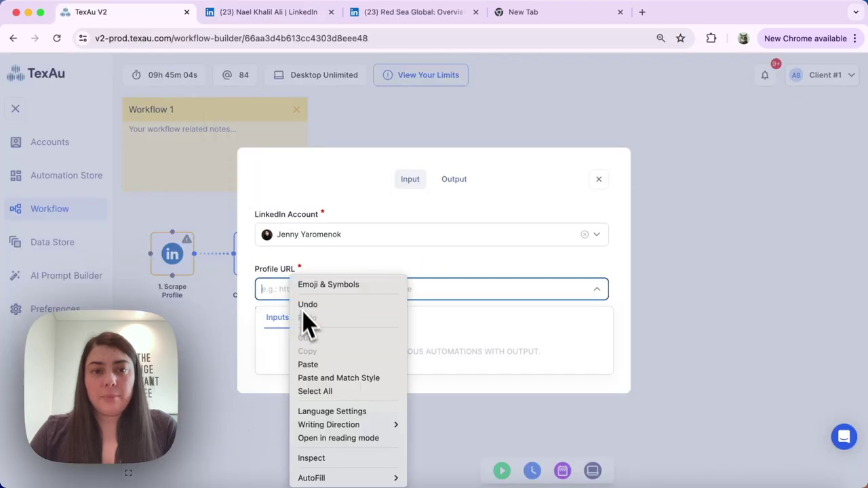
pyautogui.click(314, 365)
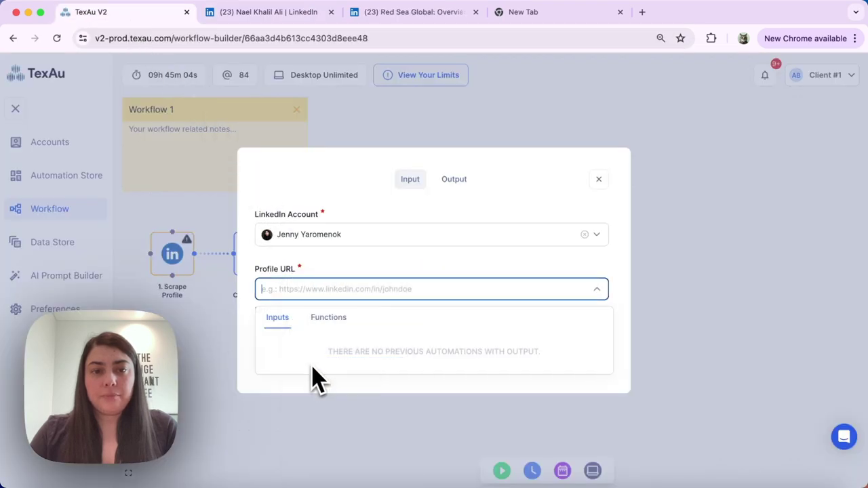
pyautogui.click(426, 268)
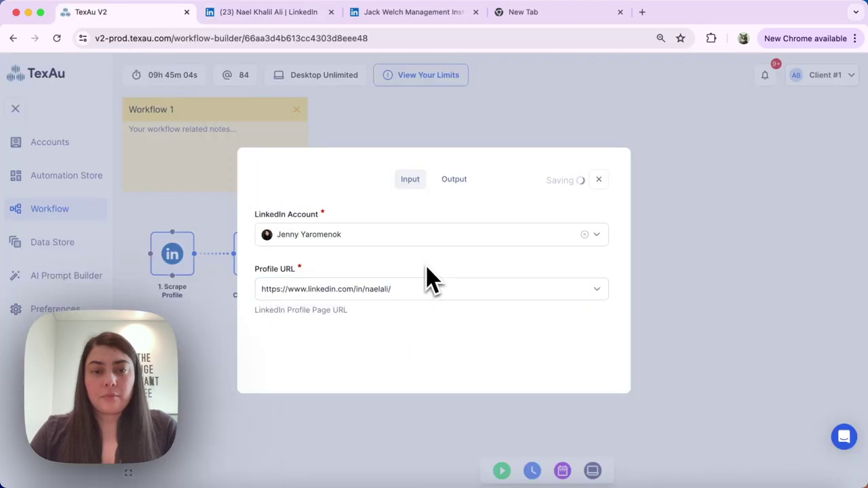
pyautogui.click(597, 181)
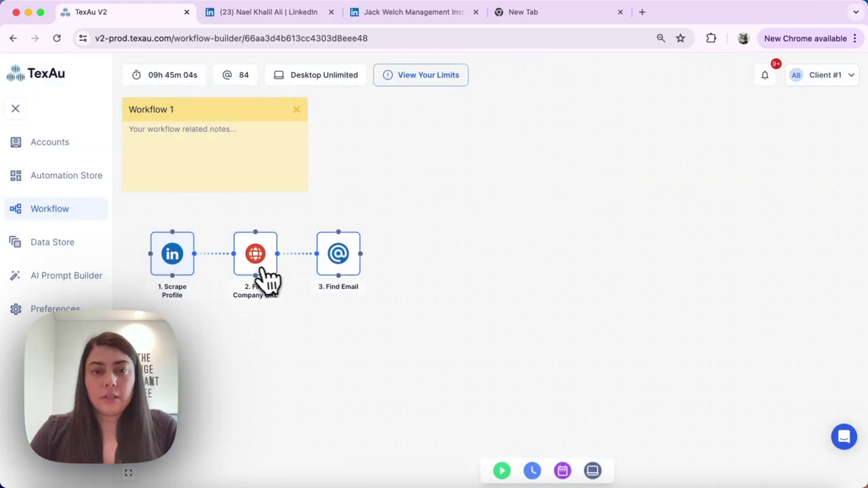
# Step: Map Find Company URL's Company Name field to Scrape Profile's Company Name output
pyautogui.click(260, 267)
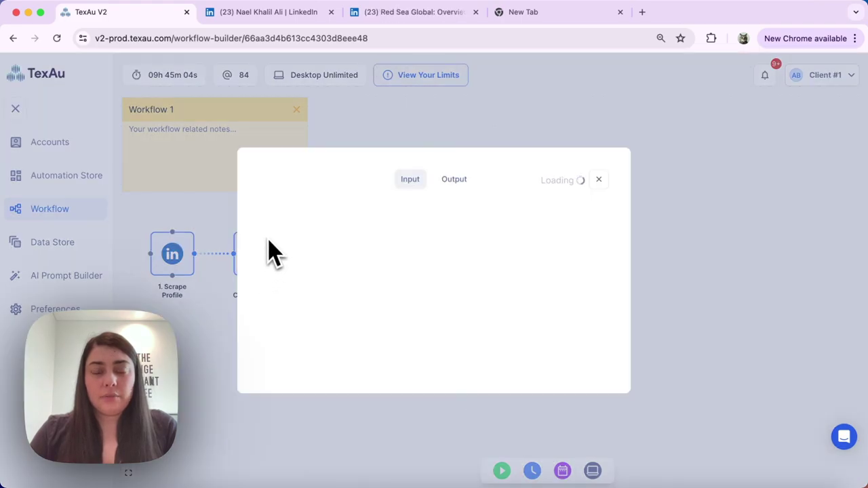
pyautogui.click(267, 234)
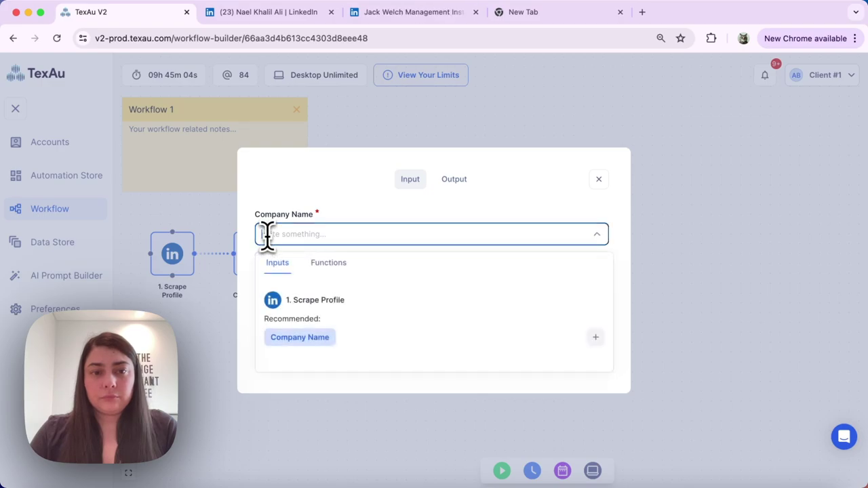
pyautogui.doubleClick(296, 338)
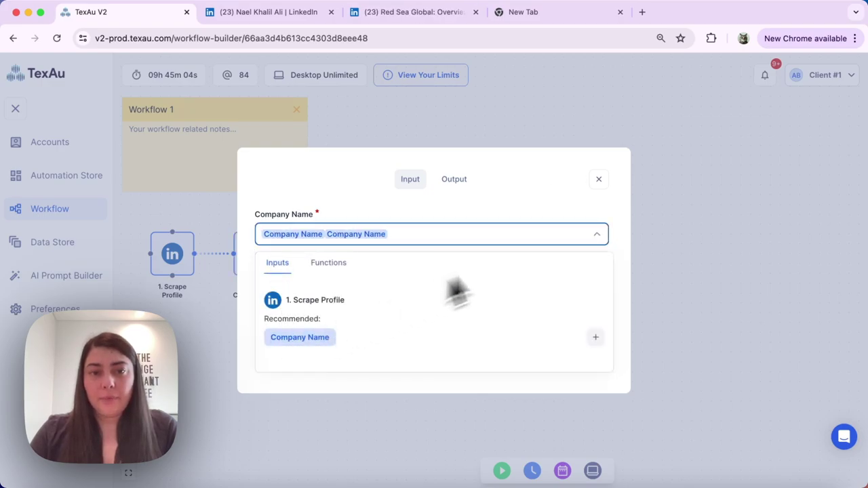
pyautogui.press('BackSpace')
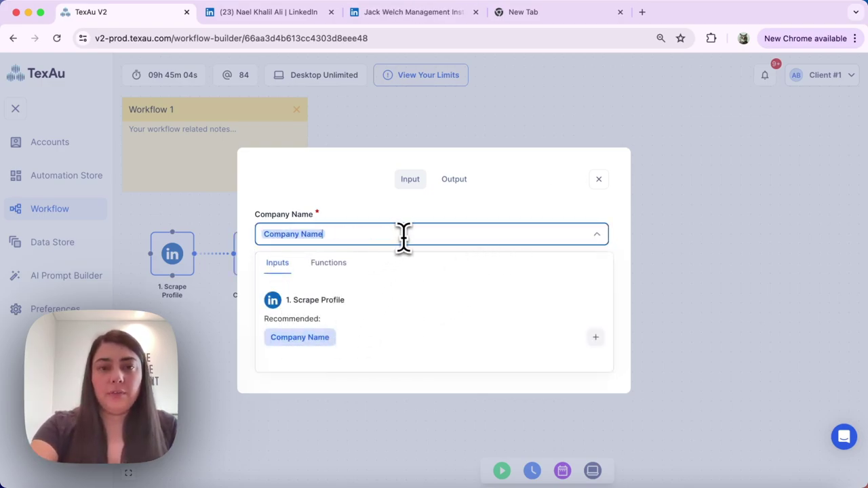
pyautogui.click(597, 181)
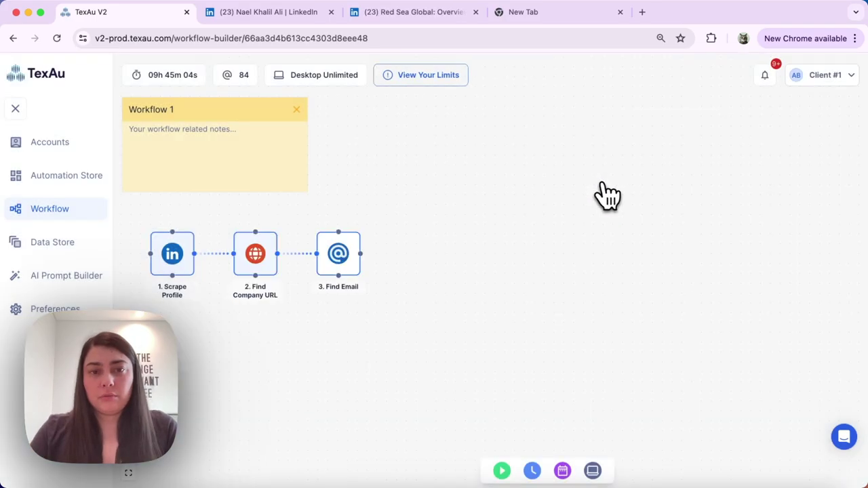
# Step: Map Find Email's First Name and Last Name from Scrape Profile, and Domain from Company Domain
pyautogui.click(339, 263)
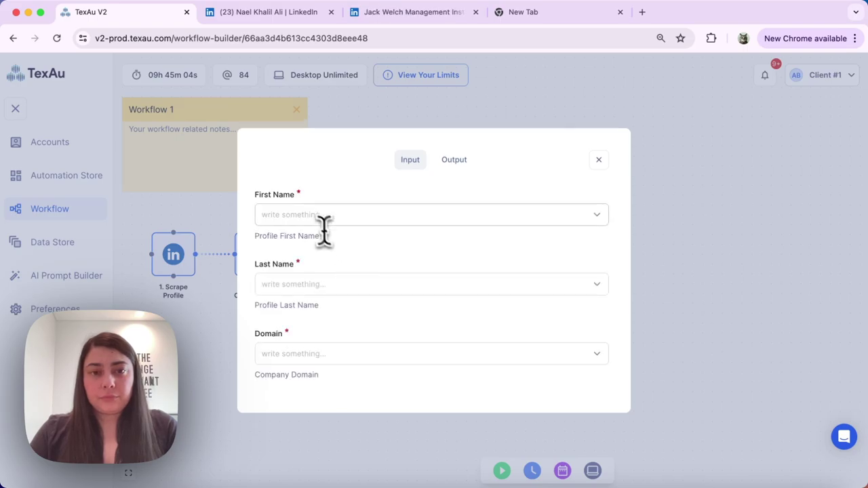
pyautogui.click(314, 215)
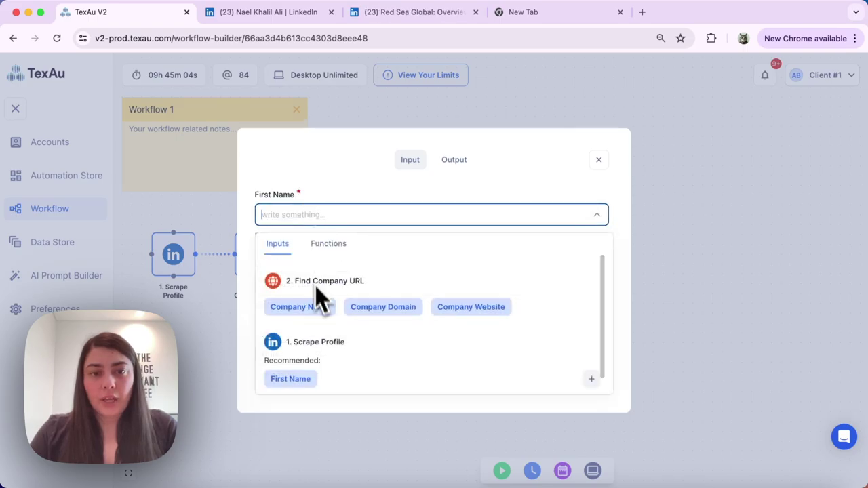
pyautogui.click(298, 362)
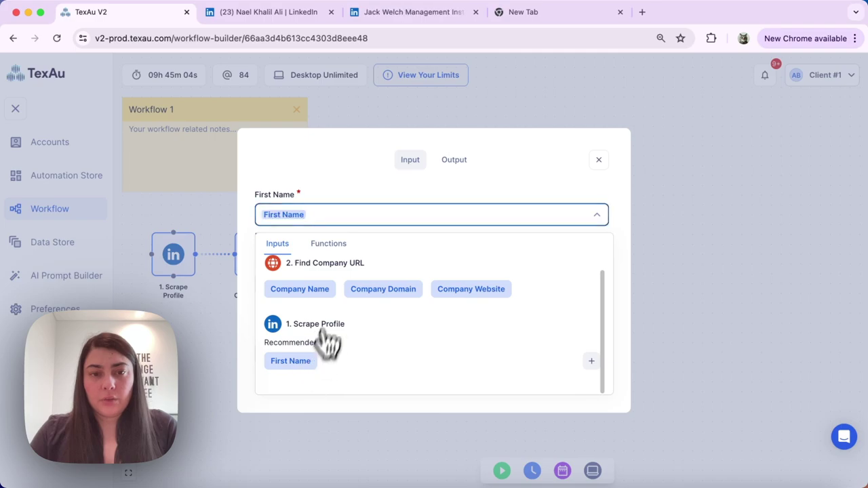
pyautogui.click(459, 199)
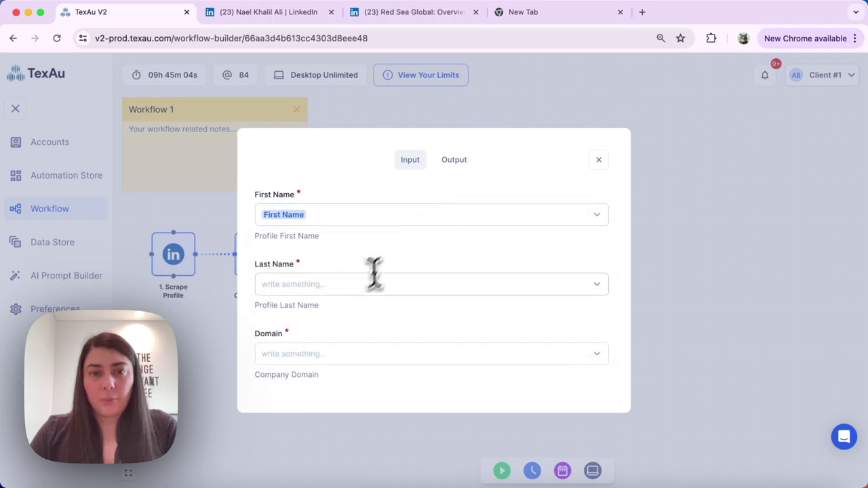
pyautogui.click(333, 284)
pyautogui.scroll(-1, 319, 352)
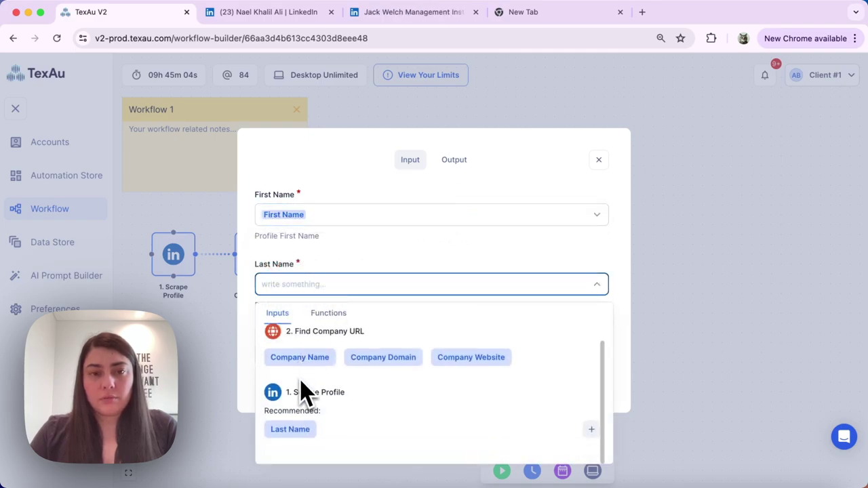
pyautogui.click(302, 431)
pyautogui.click(377, 261)
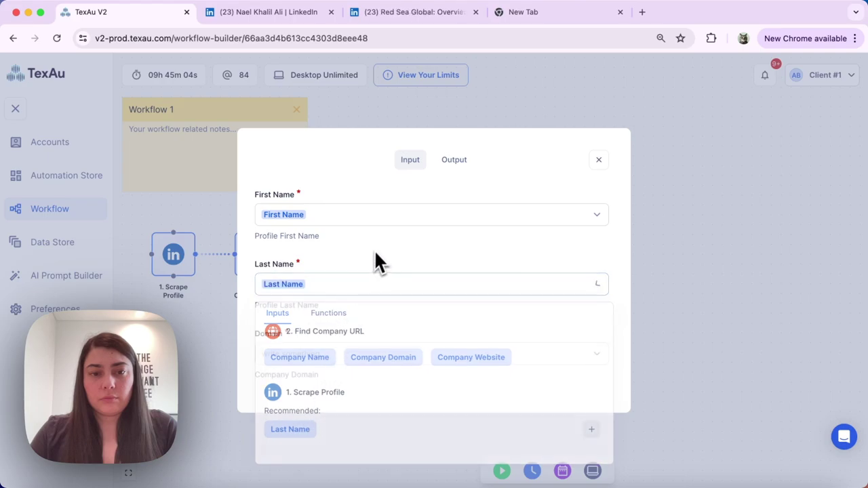
pyautogui.click(296, 353)
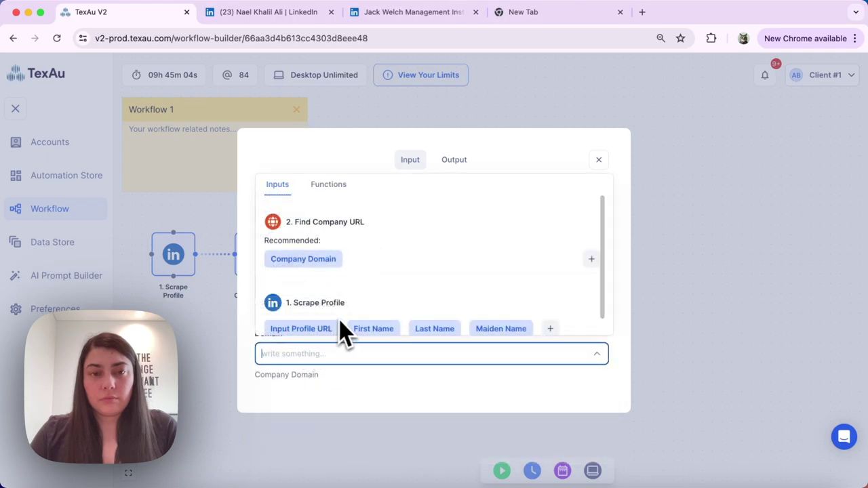
pyautogui.click(335, 265)
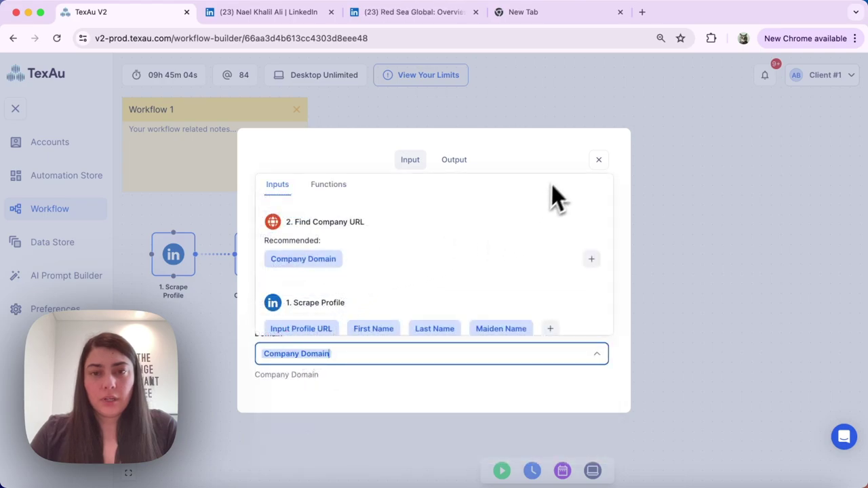
pyautogui.click(556, 164)
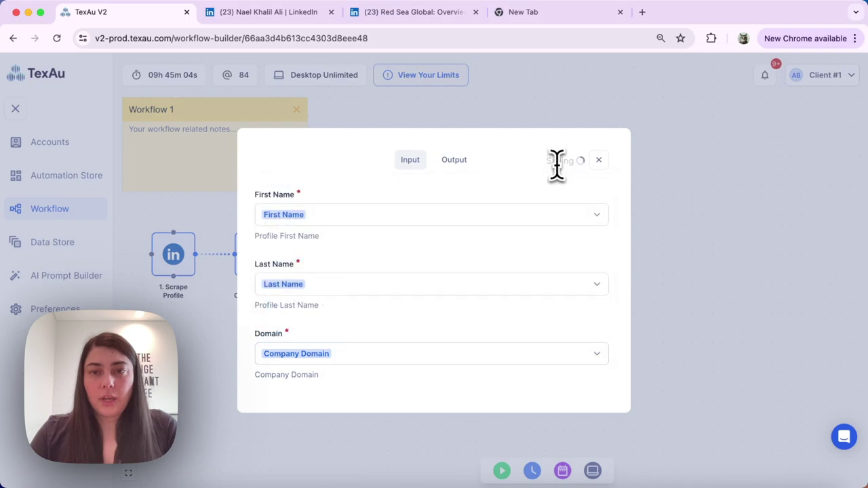
pyautogui.click(598, 160)
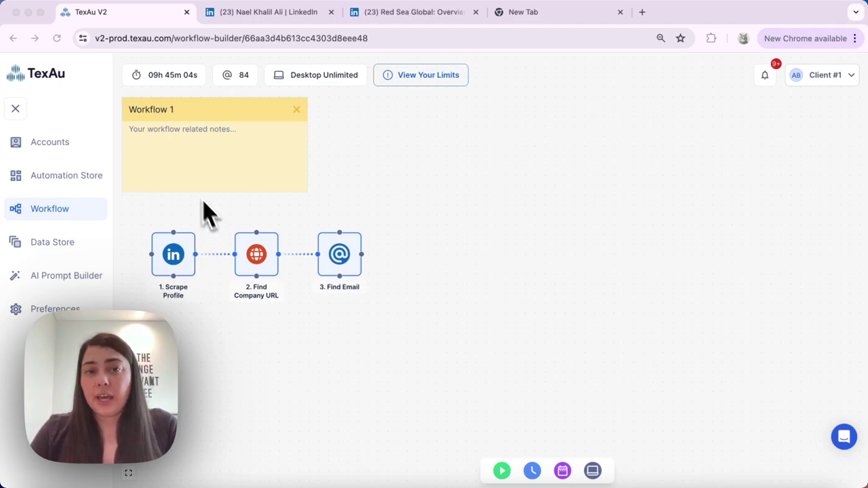
# Step: Go to the Accounts page listing the connected Twitter and LinkedIn accounts
pyautogui.click(64, 154)
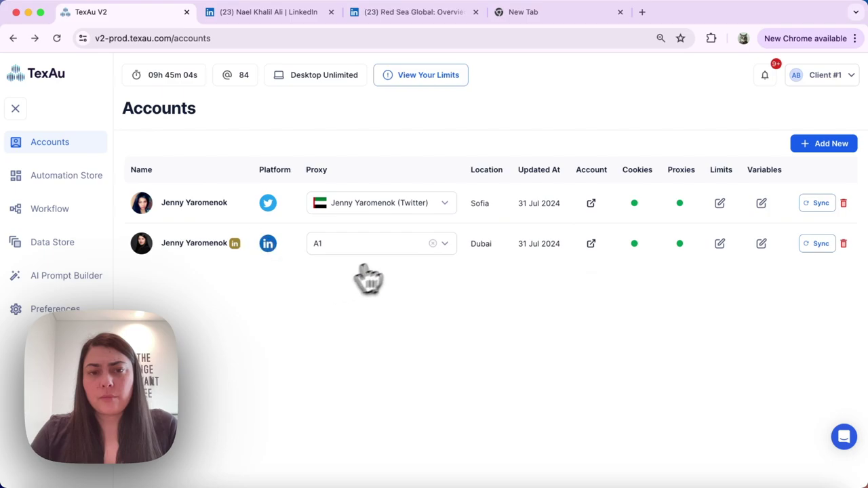
# Step: Confirm the LinkedIn account uses desktop A1, then reopen Workflow 1 from the Data Store
pyautogui.click(398, 248)
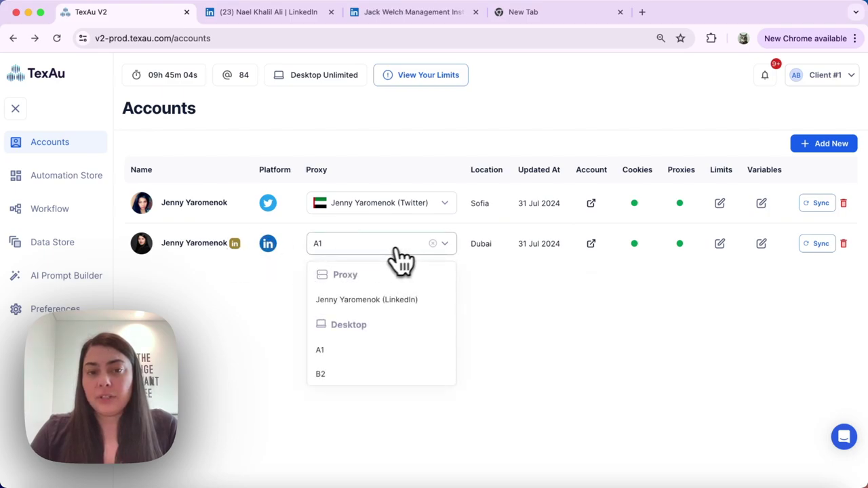
pyautogui.click(479, 354)
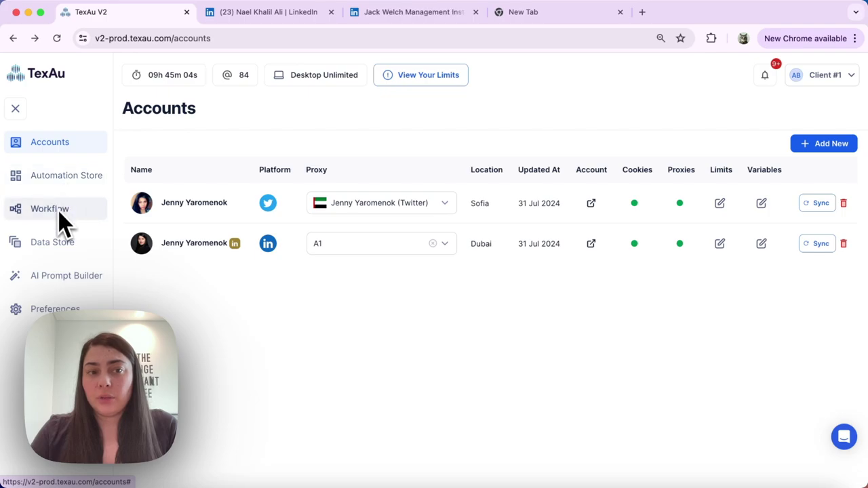
pyautogui.click(54, 244)
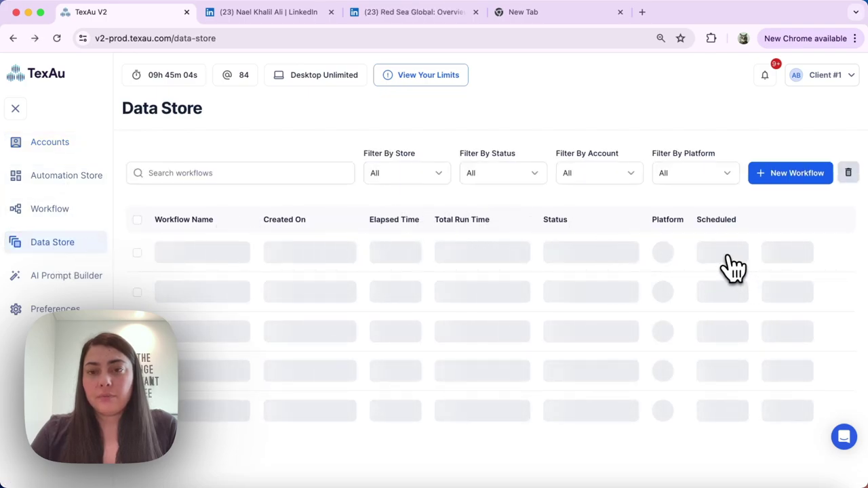
pyautogui.click(724, 254)
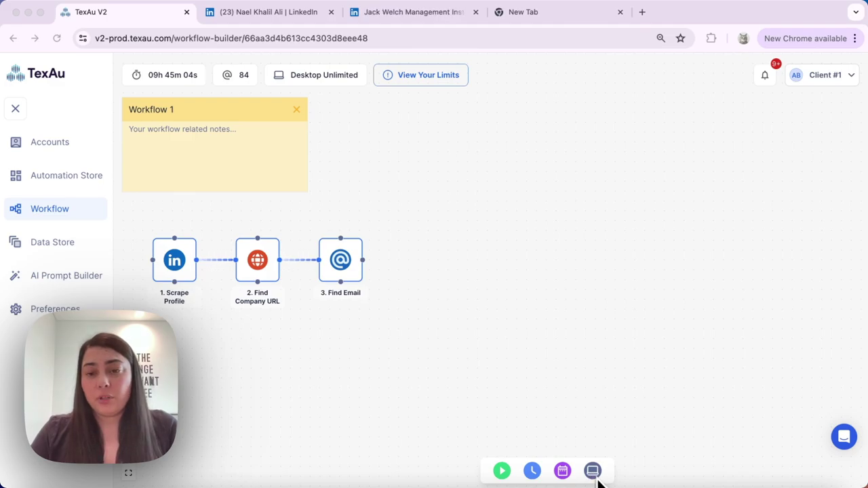
# Step: Select connected desktop A1 to run Workflow 1
pyautogui.click(592, 471)
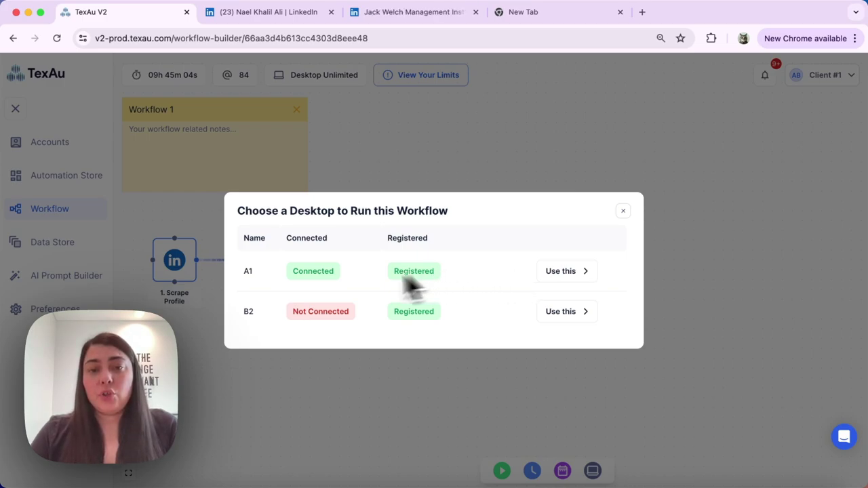
pyautogui.click(568, 278)
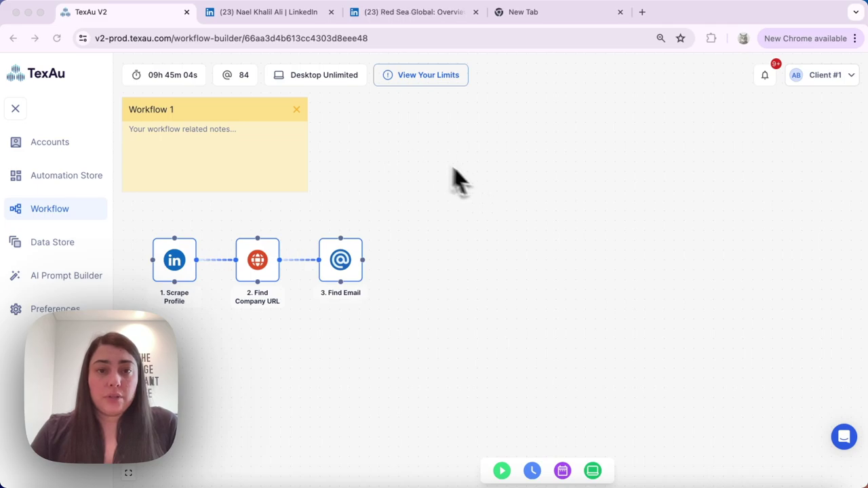
# Step: Schedule Workflow 1 in Every Day mode at 03:00 PM and save the schedule
pyautogui.click(539, 473)
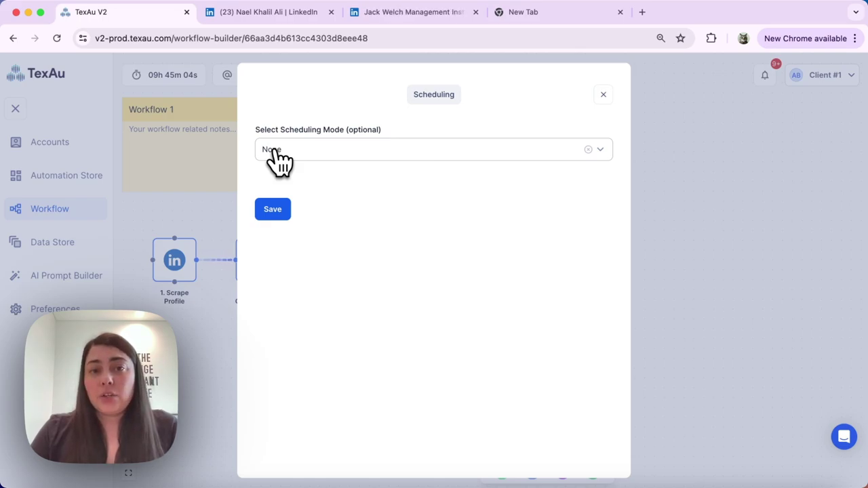
pyautogui.click(280, 163)
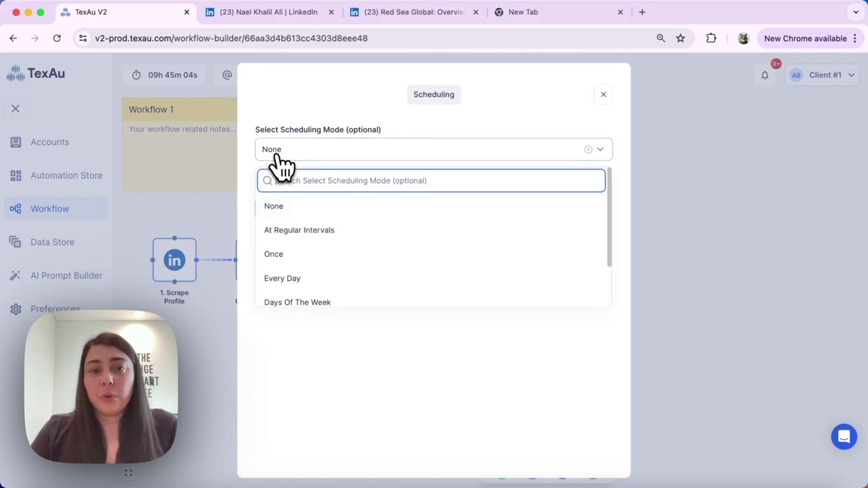
pyautogui.click(285, 278)
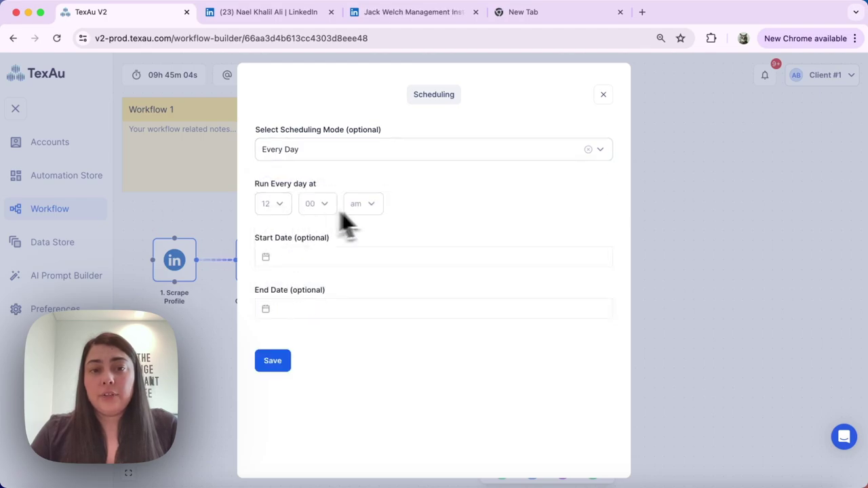
pyautogui.click(374, 208)
pyautogui.click(367, 258)
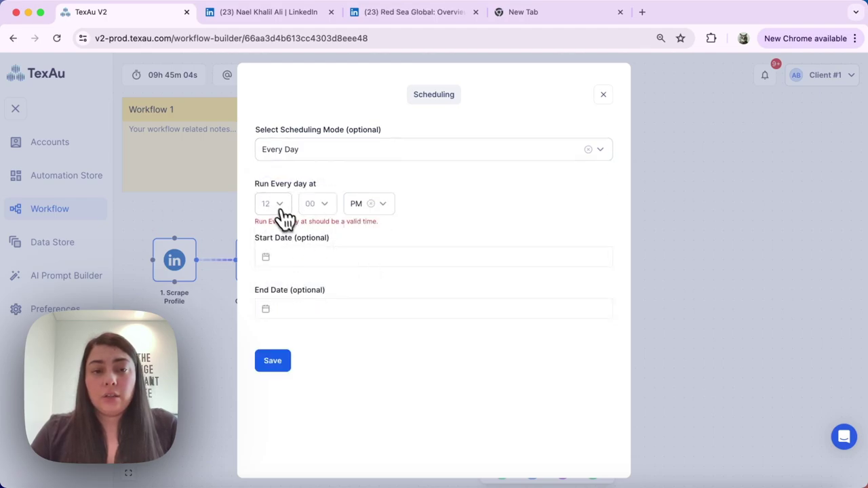
pyautogui.click(284, 210)
pyautogui.click(282, 307)
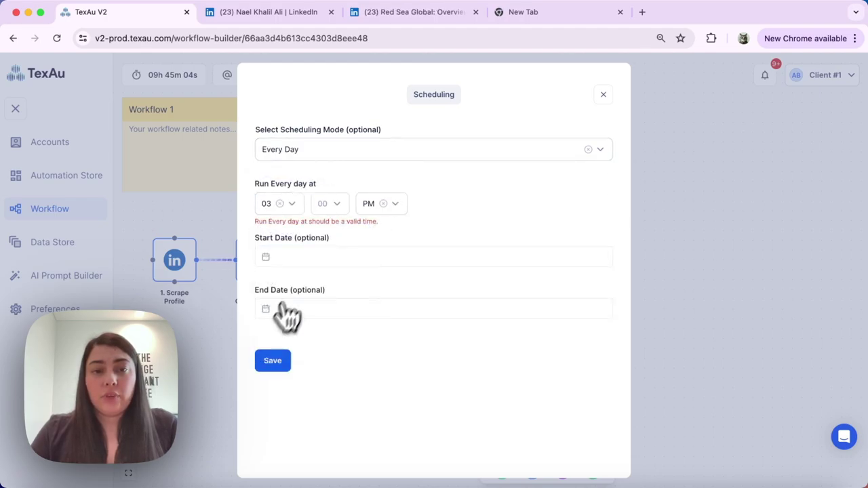
pyautogui.click(328, 206)
pyautogui.click(341, 260)
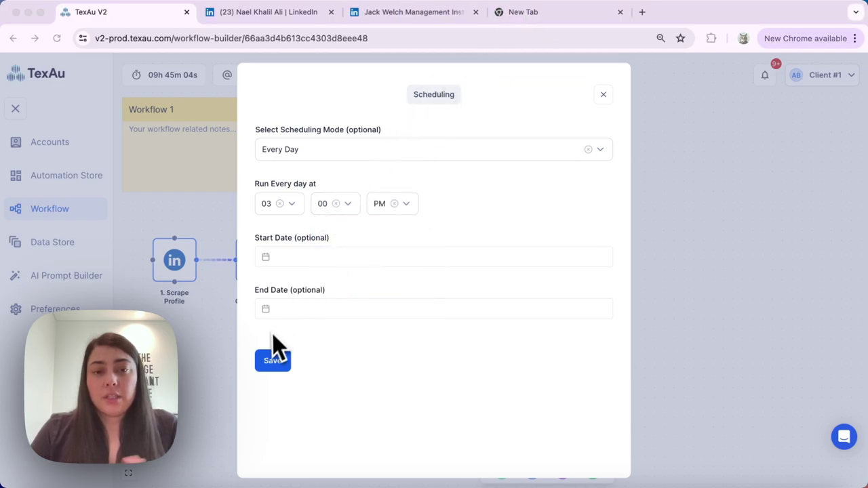
pyautogui.click(282, 368)
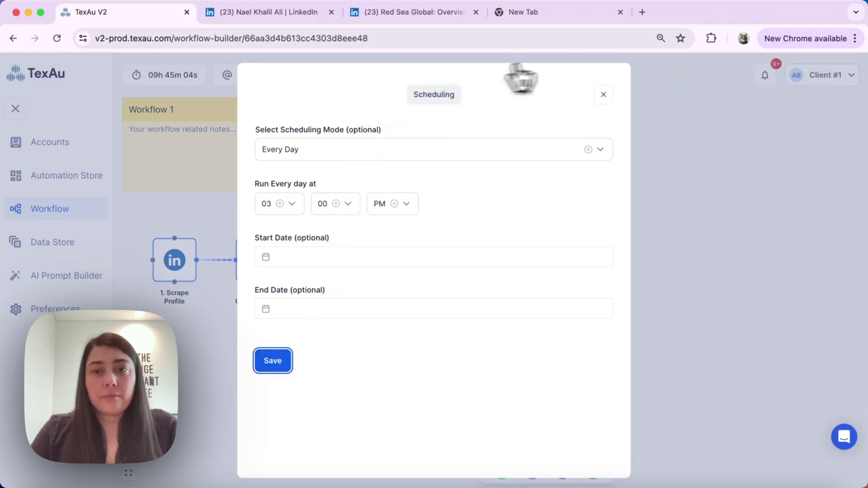
pyautogui.click(603, 94)
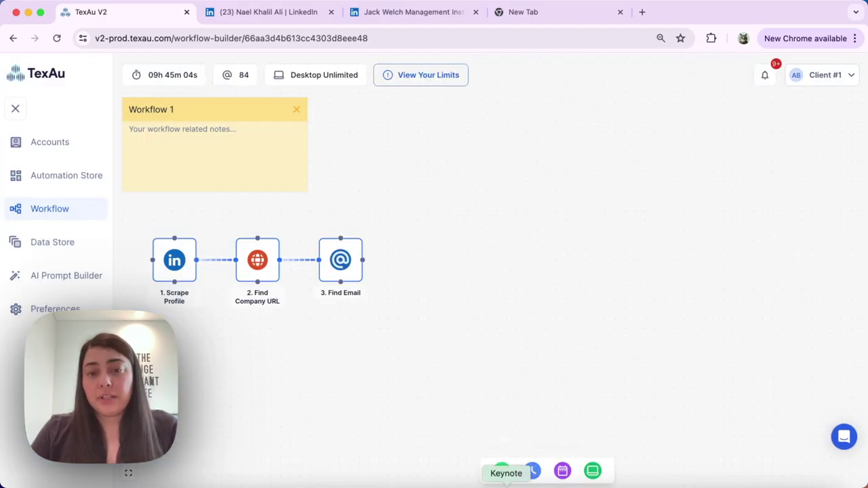
# Step: Run Workflow 1 immediately with the Run Workflow button
pyautogui.click(501, 471)
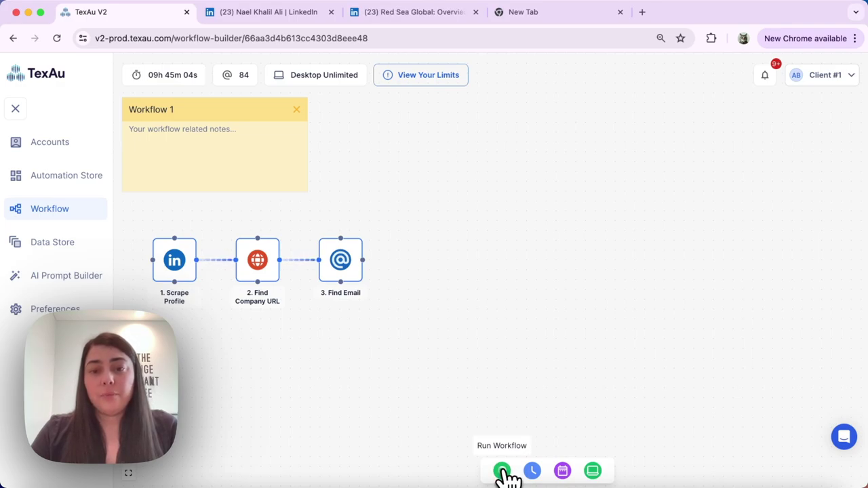